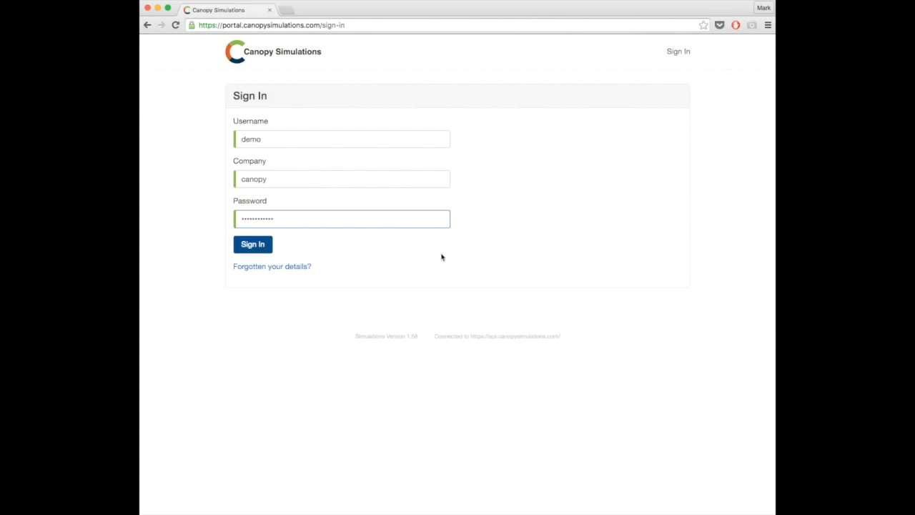
Sign in with the filled-in credentials and view the chassis parameters of the Barca Baseline car.
{"action": "left_click", "coordinate": [259, 247]}
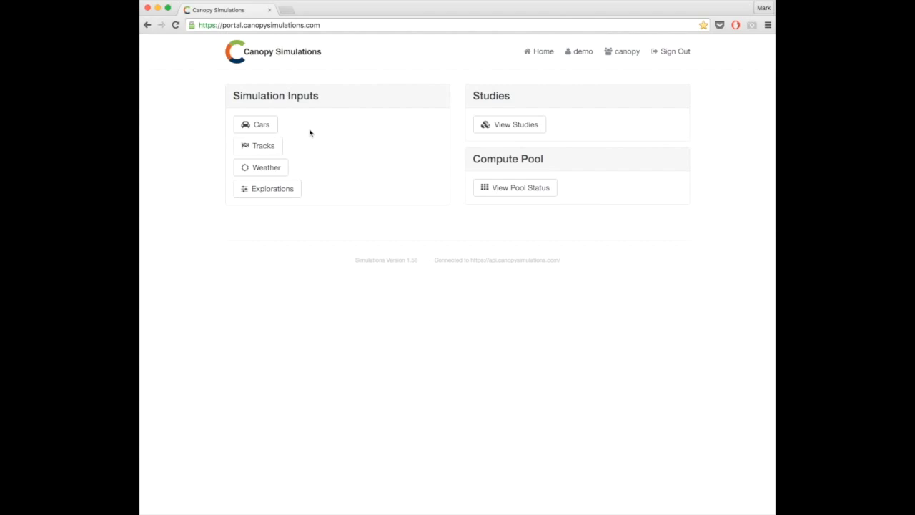
{"action": "left_click", "coordinate": [260, 125]}
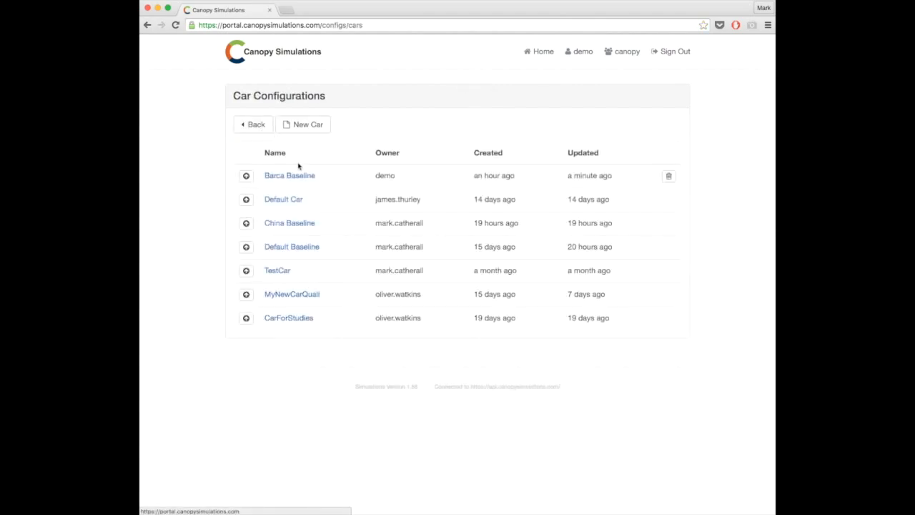
{"action": "left_click", "coordinate": [295, 178]}
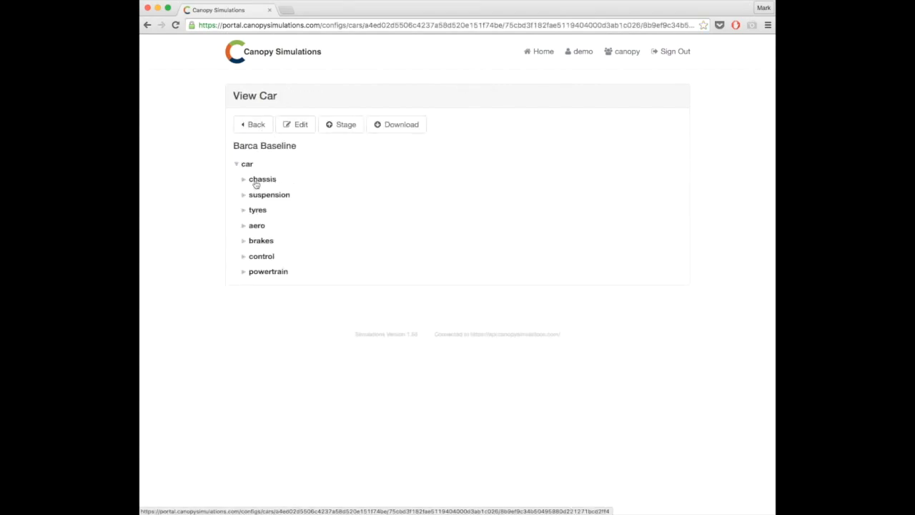
{"action": "left_click", "coordinate": [244, 180]}
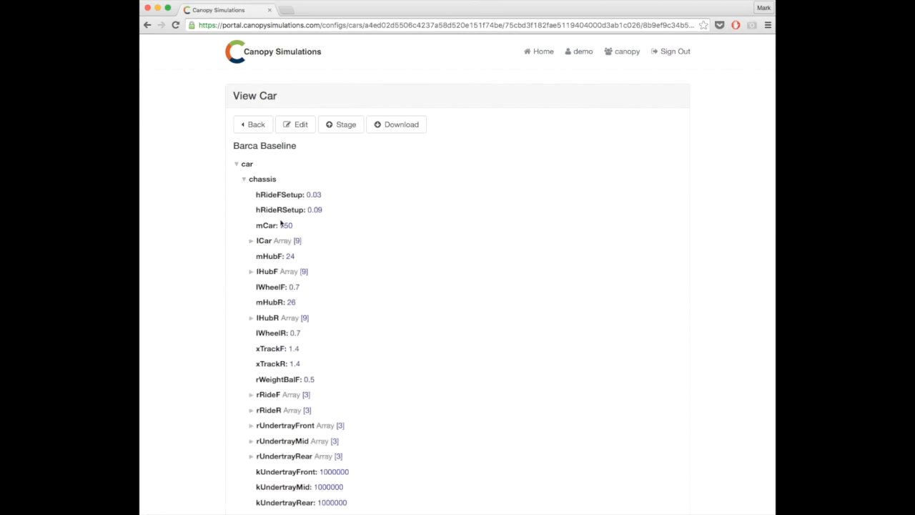
Set the Barca Baseline car's chassis mass mCar to 720 kg, and save and stage the car.
{"action": "left_click", "coordinate": [299, 125]}
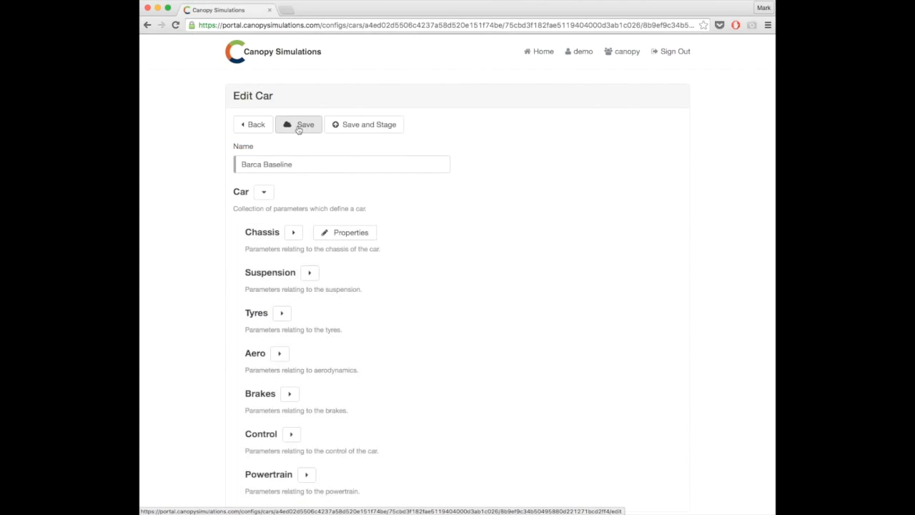
{"action": "left_click", "coordinate": [294, 235]}
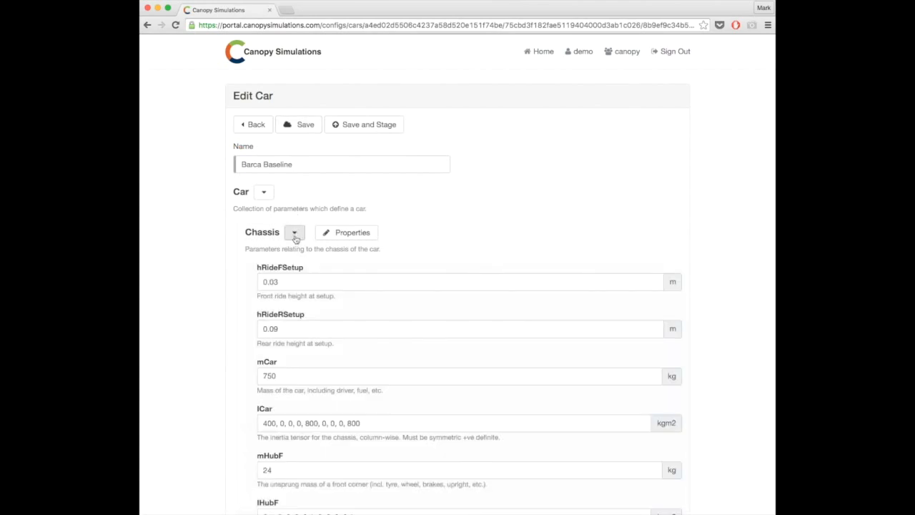
{"action": "double_click", "coordinate": [286, 381]}
{"action": "type", "text": "720"}
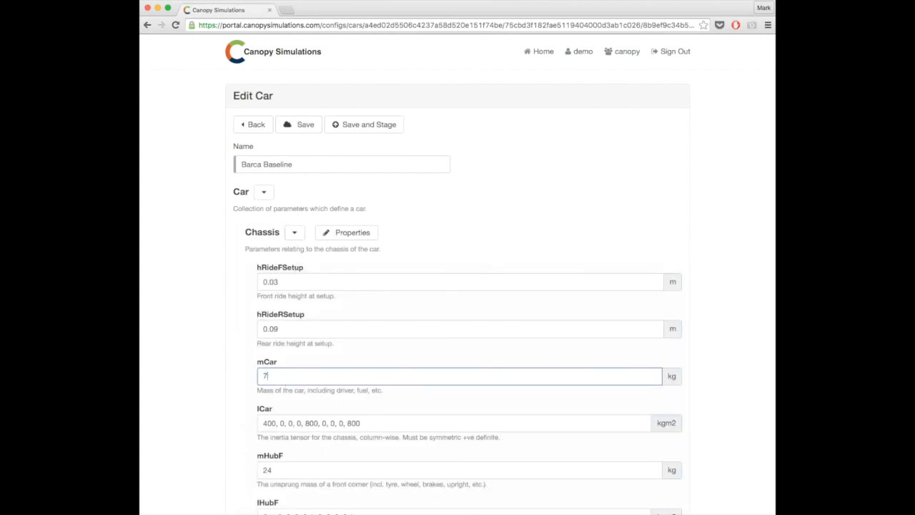
{"action": "key", "text": "Return"}
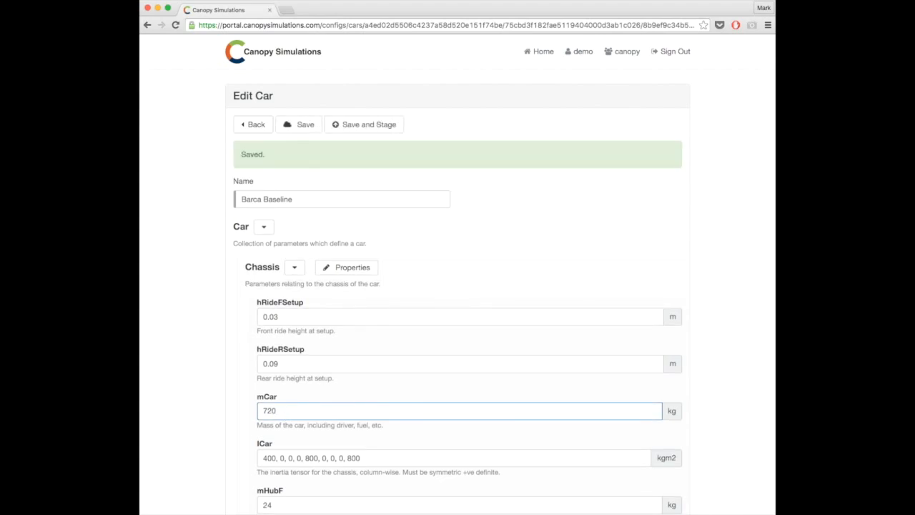
{"action": "left_click", "coordinate": [355, 125]}
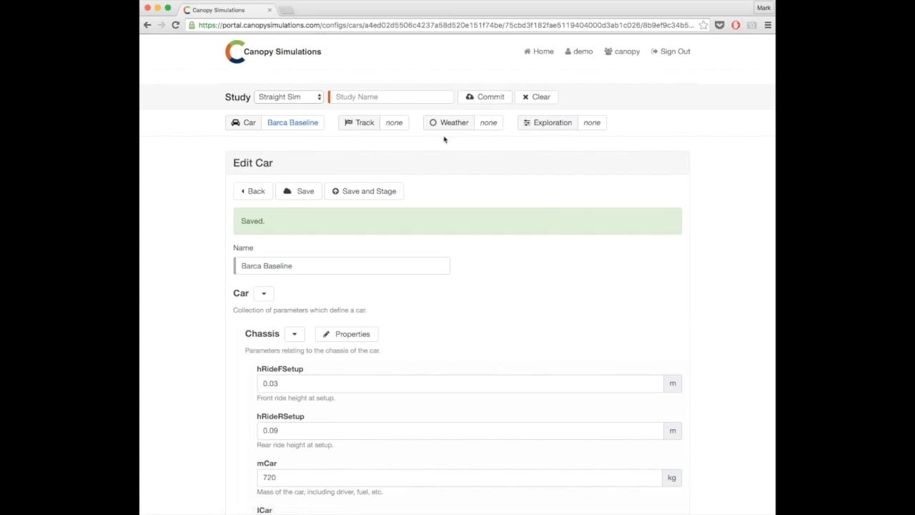
Stage the Barcelona-F1 track and the "20 deg, dry" weather for the study.
{"action": "left_click", "coordinate": [361, 126]}
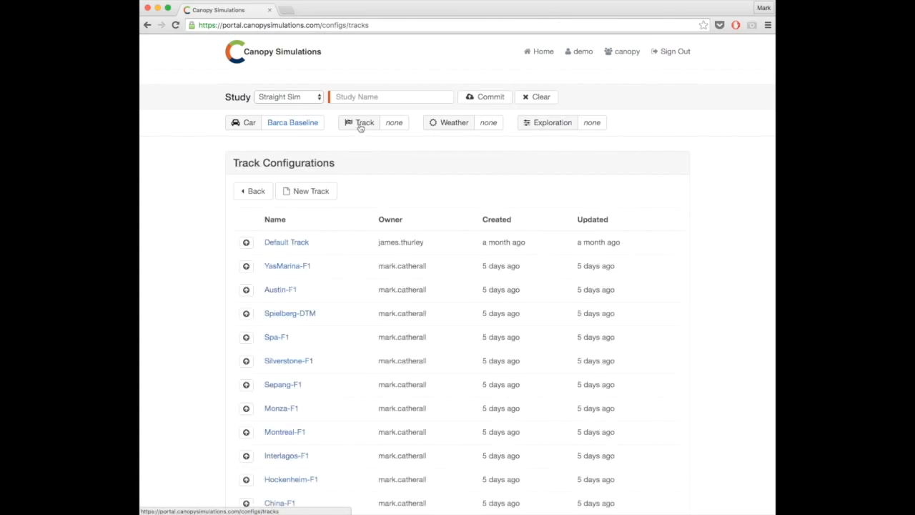
{"action": "scroll", "coordinate": [351, 221], "scroll_direction": "down", "scroll_amount": 5}
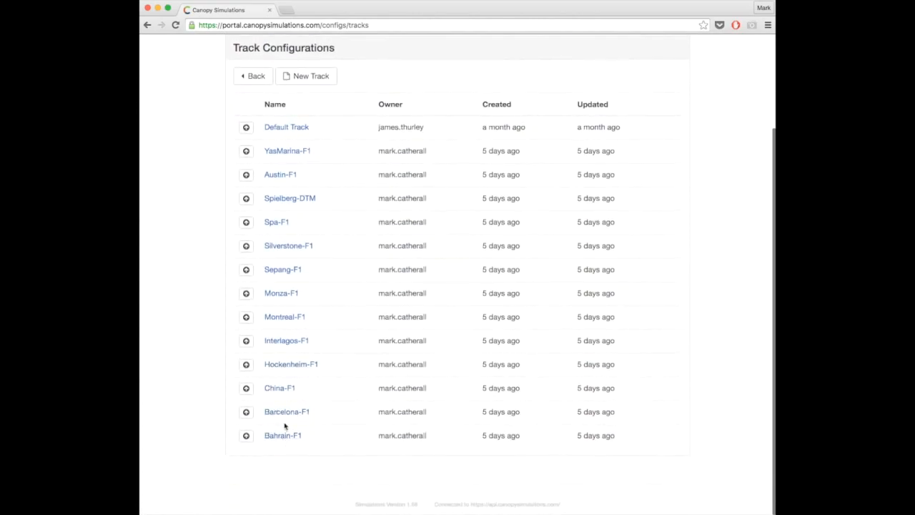
{"action": "left_click", "coordinate": [286, 413]}
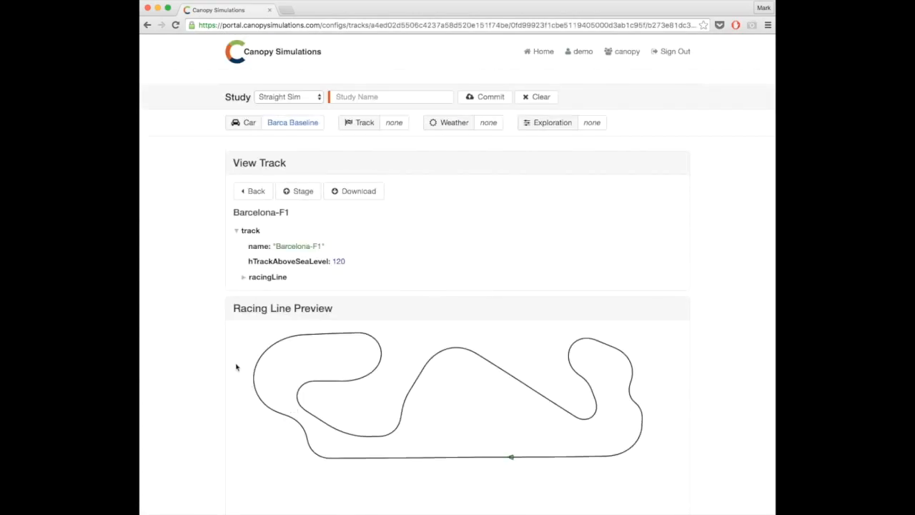
{"action": "left_click", "coordinate": [293, 192]}
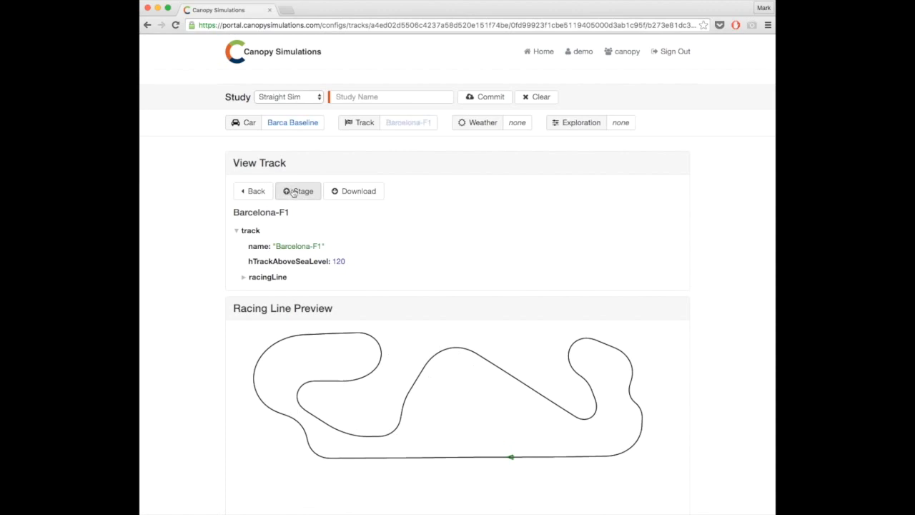
{"action": "left_click", "coordinate": [477, 123]}
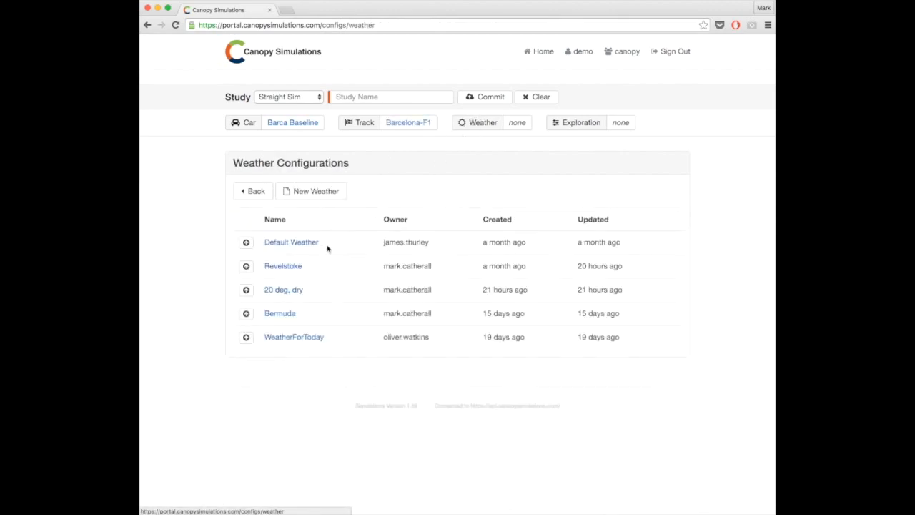
{"action": "left_click", "coordinate": [246, 289]}
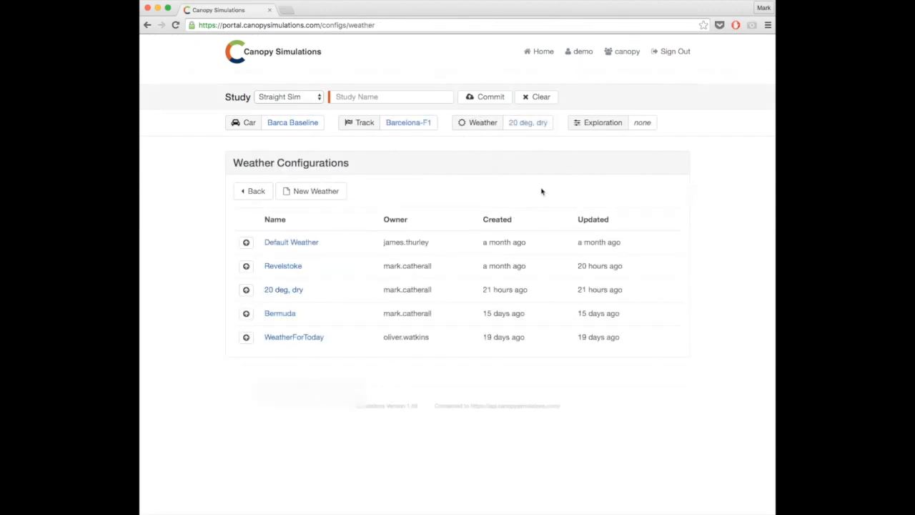
Start a new exploration named "simple aeroscan" with the Star design.
{"action": "left_click", "coordinate": [586, 123]}
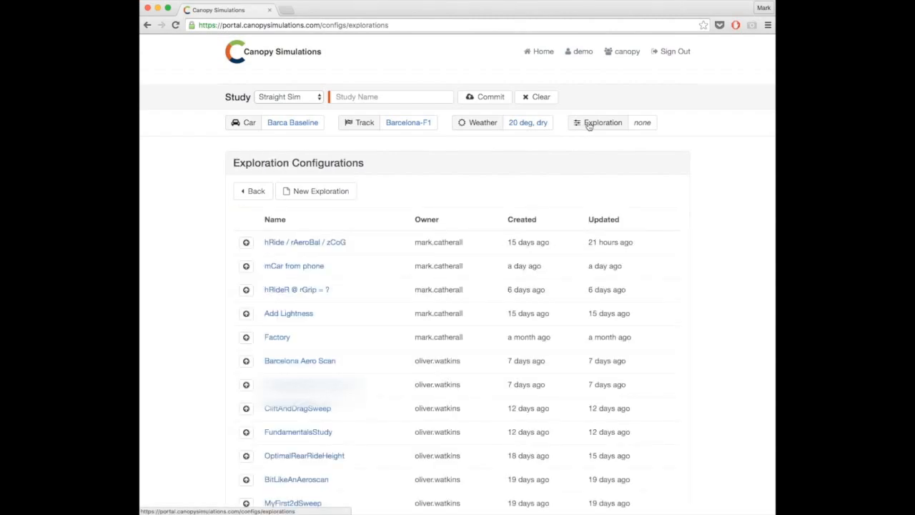
{"action": "left_click", "coordinate": [318, 192]}
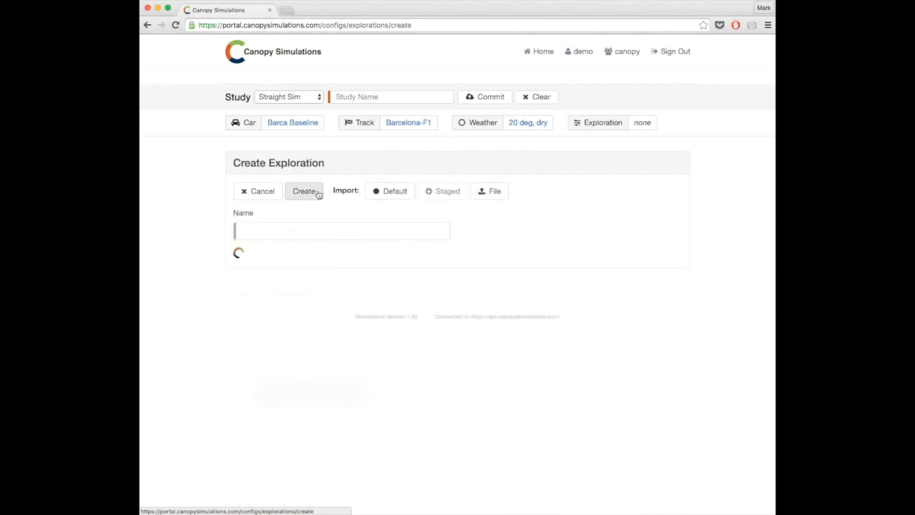
{"action": "left_click", "coordinate": [320, 230]}
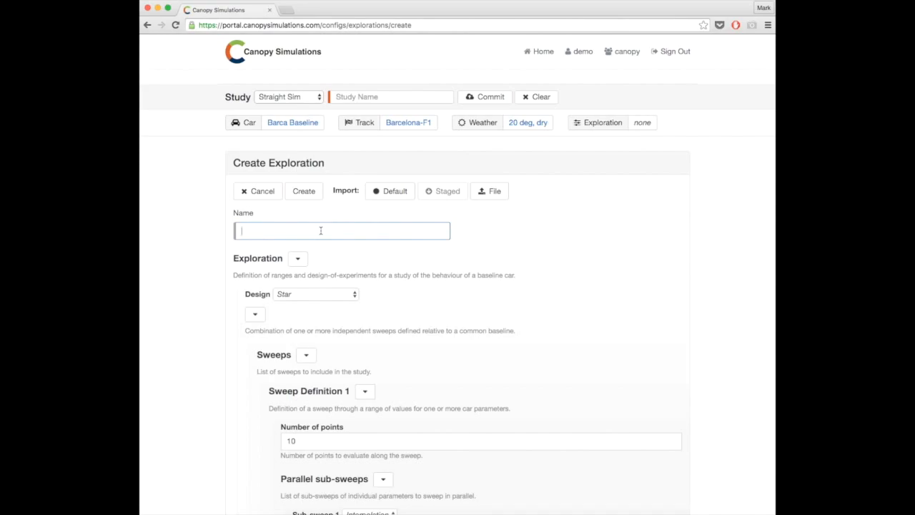
{"action": "type", "text": "simple aeroscan"}
{"action": "scroll", "coordinate": [475, 253], "scroll_direction": "down", "scroll_amount": 3}
{"action": "left_click", "coordinate": [344, 197]}
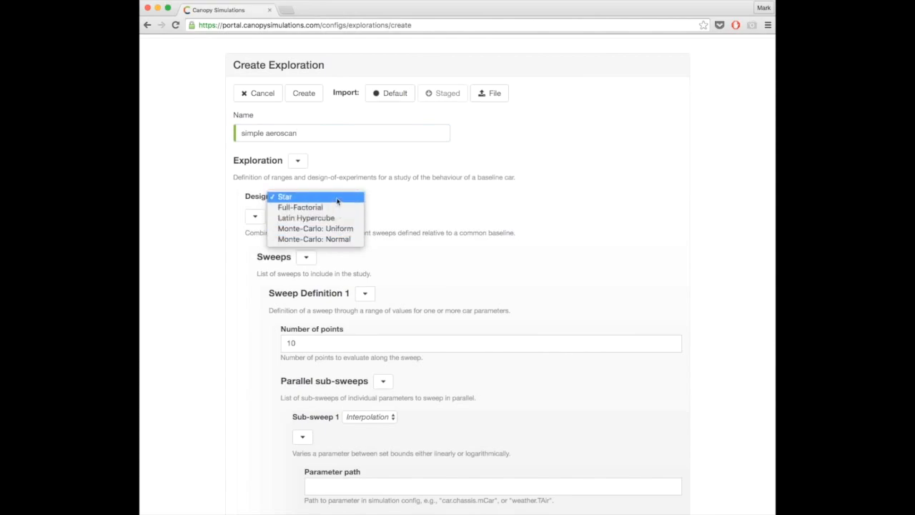
{"action": "left_click", "coordinate": [337, 201]}
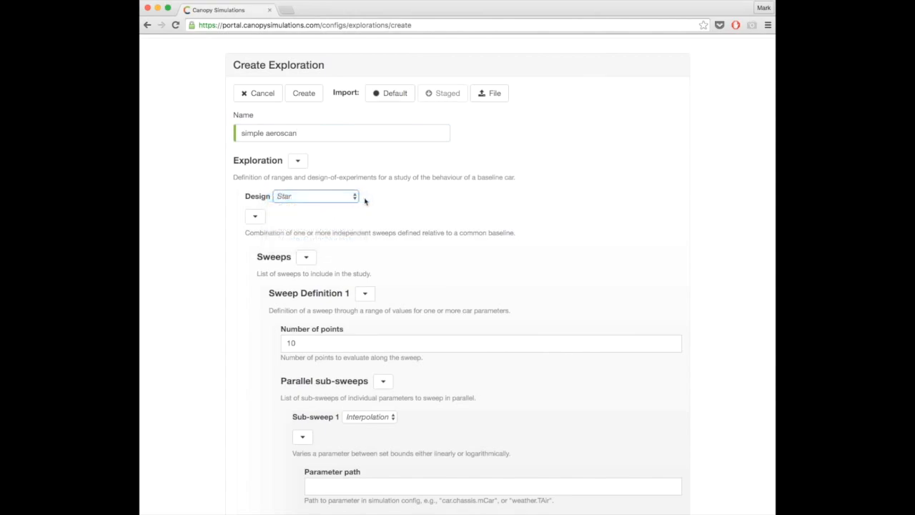
Set the number of points in Sweep Definition 1 to 20.
{"action": "scroll", "coordinate": [453, 202], "scroll_direction": "down", "scroll_amount": 3}
{"action": "double_click", "coordinate": [429, 236]}
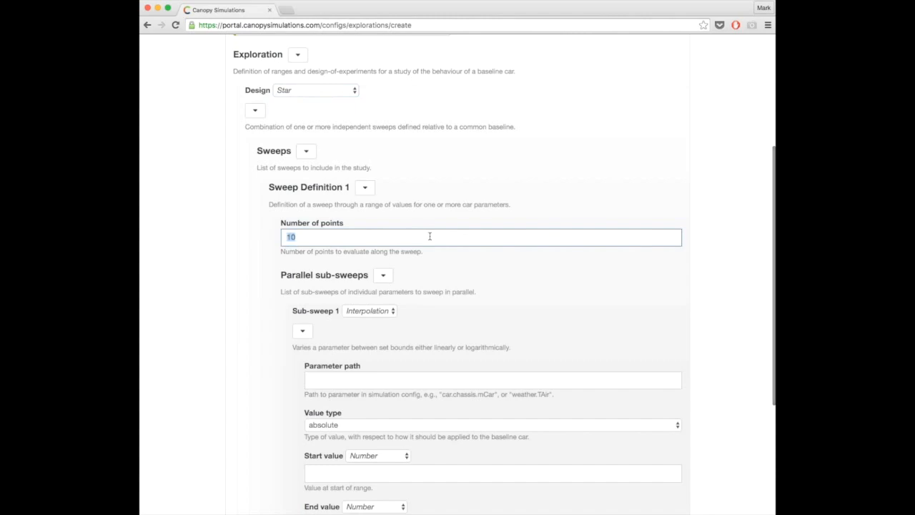
{"action": "type", "text": "20"}
{"action": "left_click", "coordinate": [464, 205]}
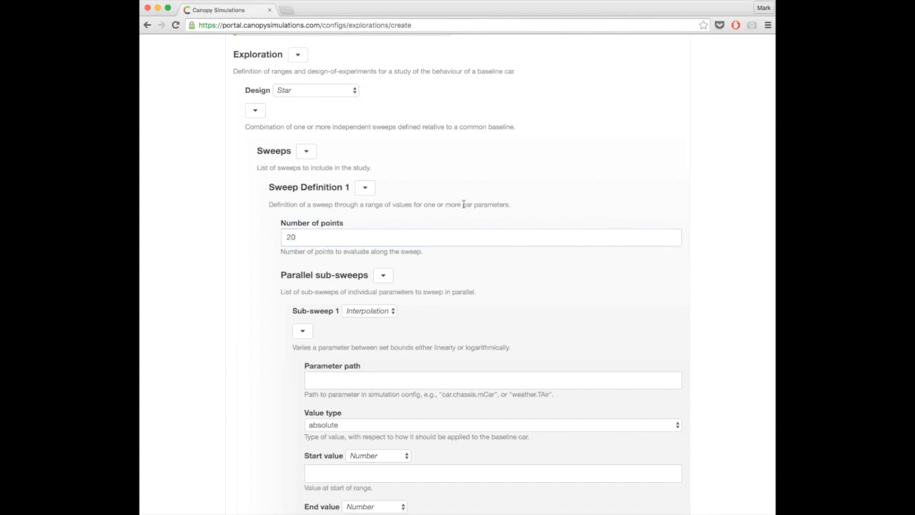
Configure Sub-sweep 1 with linear interpolation, parameter path car.aero.CLiftBodyUserOffset and an additive value type.
{"action": "scroll", "coordinate": [464, 205], "scroll_direction": "down", "scroll_amount": 5}
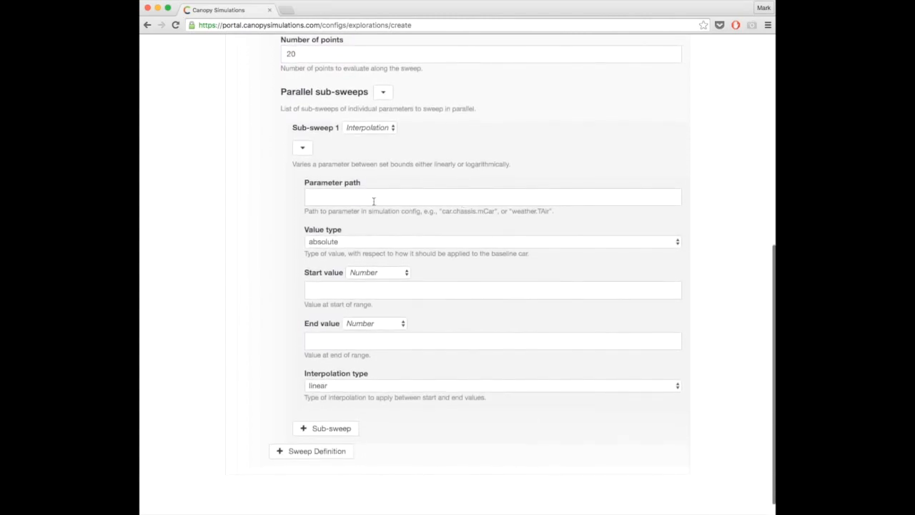
{"action": "left_click", "coordinate": [381, 198]}
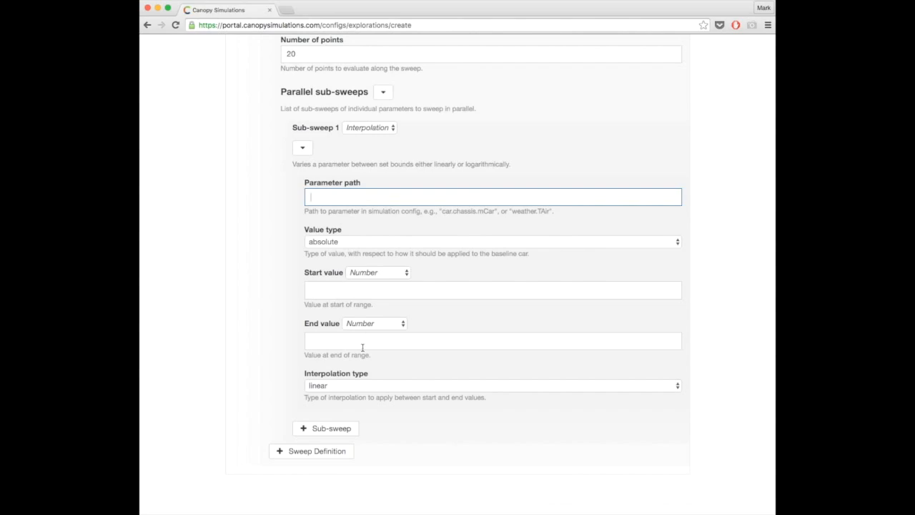
{"action": "left_click", "coordinate": [386, 390]}
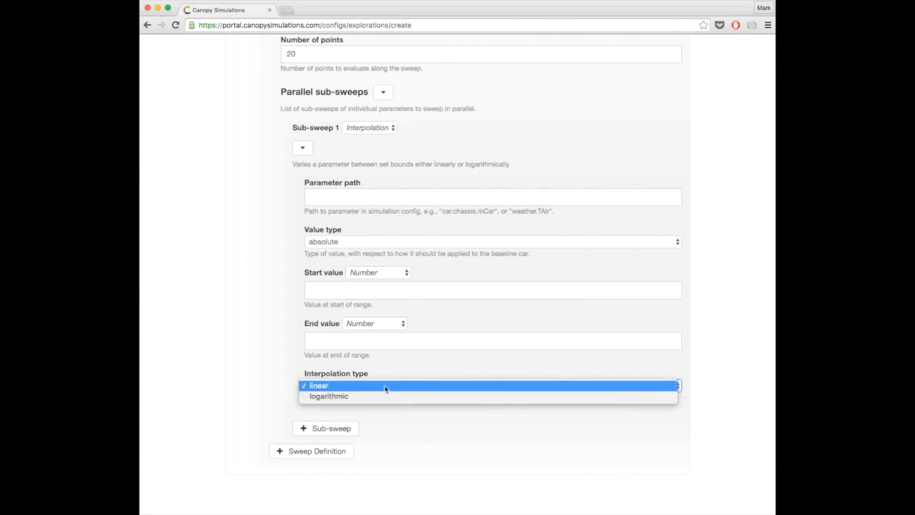
{"action": "left_click", "coordinate": [385, 388]}
{"action": "left_click", "coordinate": [391, 199]}
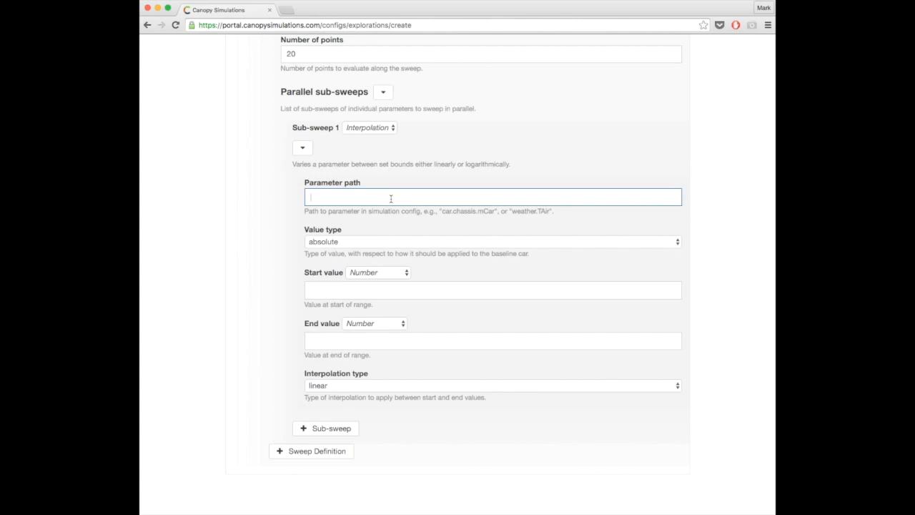
{"action": "type", "text": "car.aero.CLiftBodyUserOffset"}
{"action": "left_click", "coordinate": [353, 242]}
{"action": "left_click", "coordinate": [351, 253]}
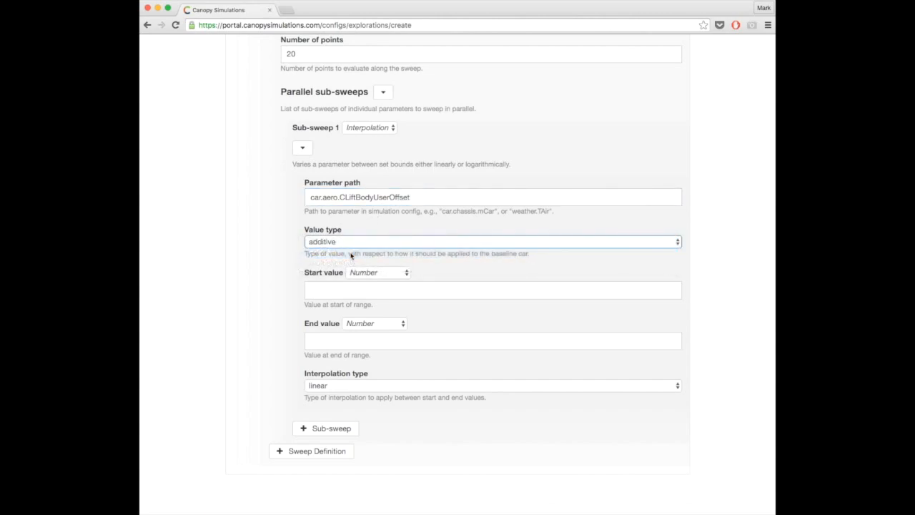
Set Sub-sweep 1's start value to -0.3 and its end value to 0.3.
{"action": "left_click", "coordinate": [356, 291]}
{"action": "type", "text": "-0.3"}
{"action": "left_click", "coordinate": [351, 340]}
{"action": "type", "text": "0.3"}
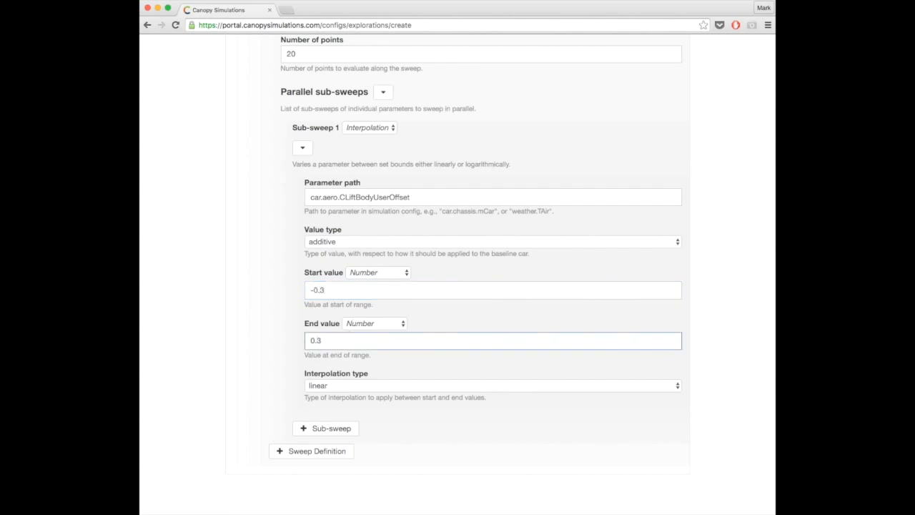
{"action": "left_click", "coordinate": [280, 306]}
Add a second parallel sub-sweep for car.aero.CDragBodyUserOffset with an additive value type.
{"action": "scroll", "coordinate": [280, 306], "scroll_direction": "down", "scroll_amount": 1}
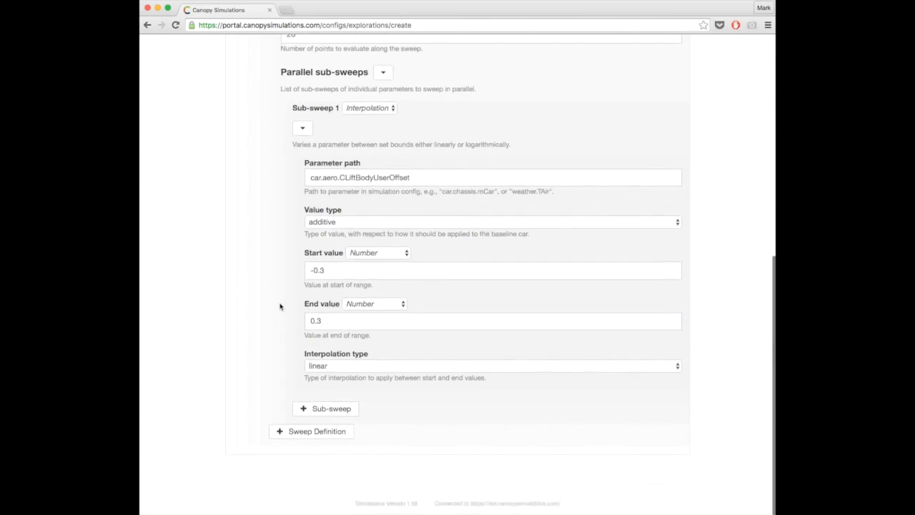
{"action": "left_click", "coordinate": [320, 411]}
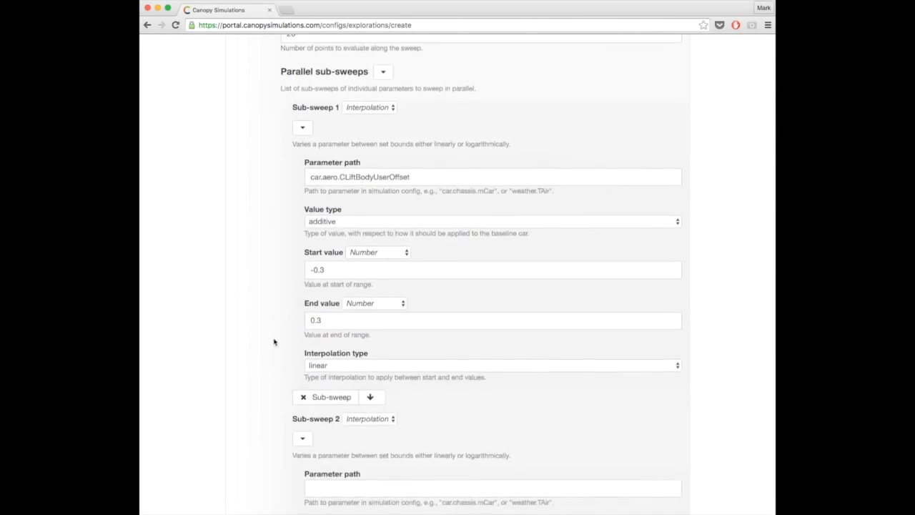
{"action": "scroll", "coordinate": [274, 342], "scroll_direction": "down", "scroll_amount": 2}
{"action": "scroll", "coordinate": [274, 342], "scroll_direction": "down", "scroll_amount": 5}
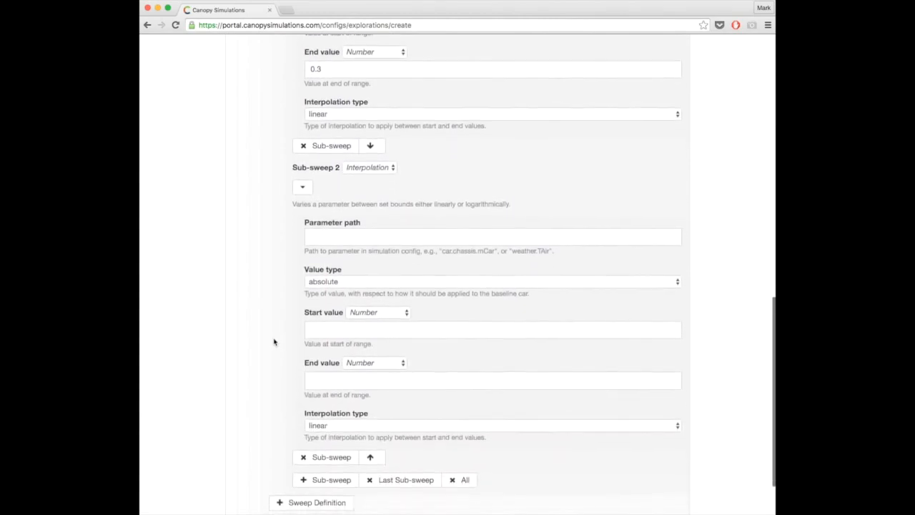
{"action": "left_click", "coordinate": [348, 180]}
{"action": "type", "text": "car.aero"}
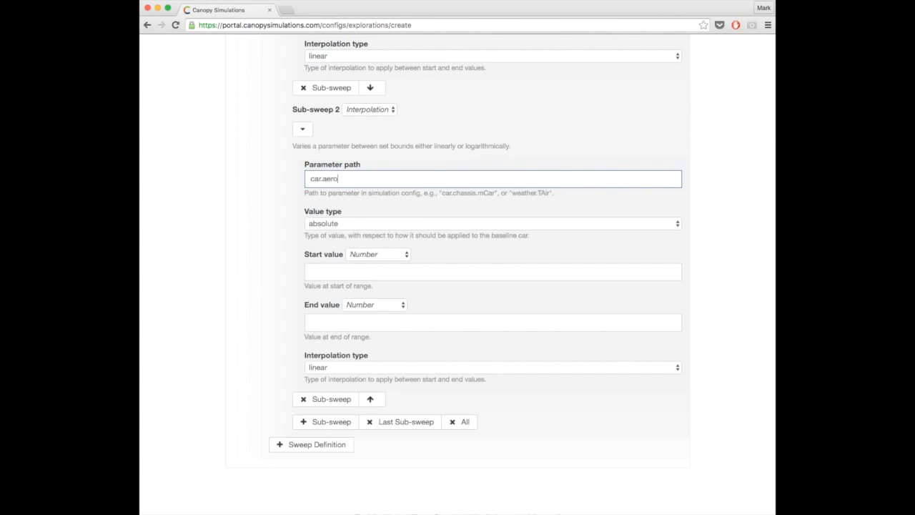
{"action": "type", "text": ".CDragBodyUserOffset"}
{"action": "left_click", "coordinate": [350, 223]}
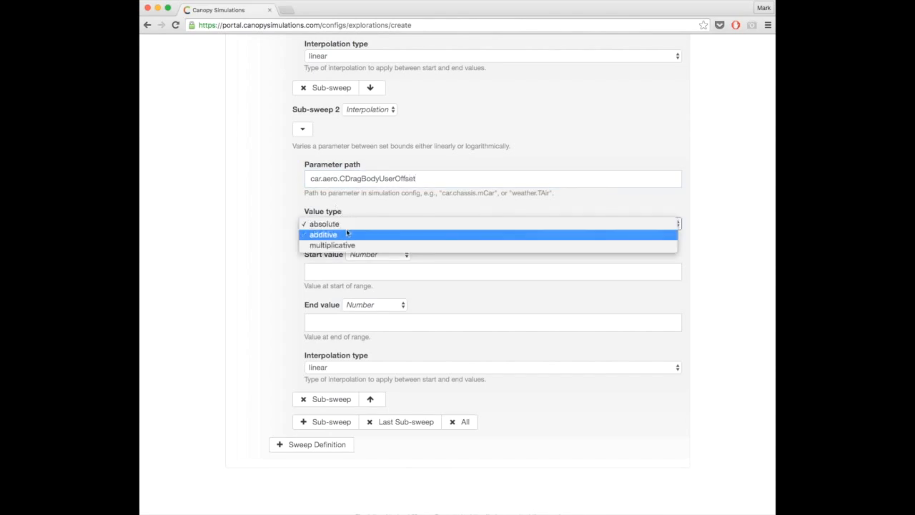
{"action": "left_click", "coordinate": [346, 236]}
Set Sub-sweep 2's start value to -0.08 and its end value to 0.3.
{"action": "left_click", "coordinate": [346, 272]}
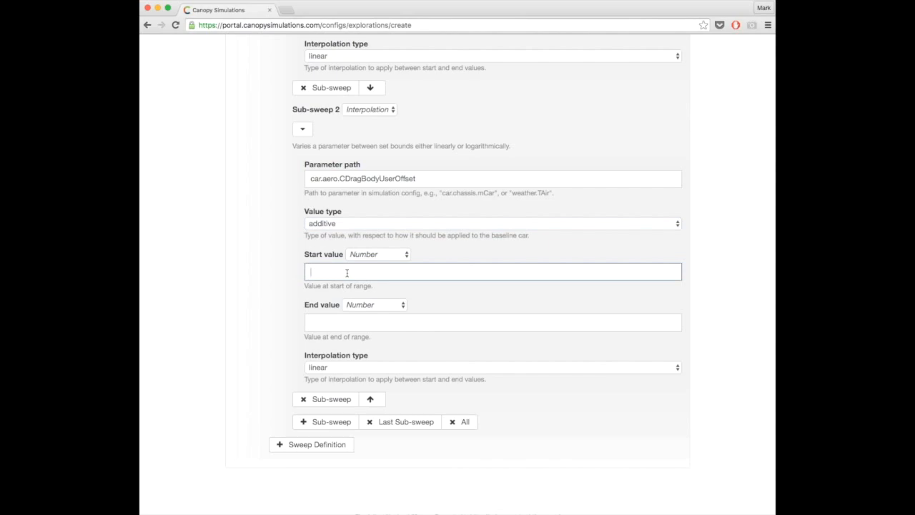
{"action": "type", "text": "-0.08"}
{"action": "left_click", "coordinate": [344, 322]}
{"action": "type", "text": "0.3"}
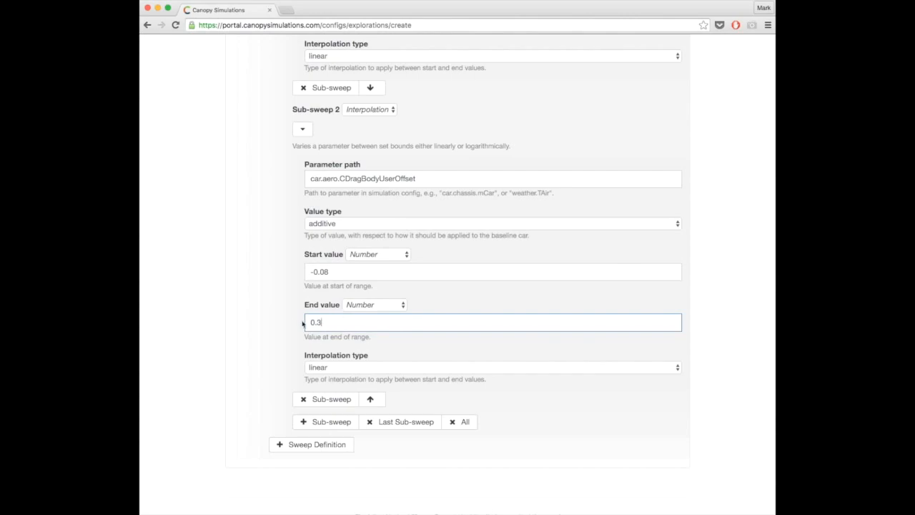
Create the "simple aeroscan" exploration and stage it as the study's exploration.
{"action": "left_click", "coordinate": [261, 321]}
{"action": "scroll", "coordinate": [263, 321], "scroll_direction": "up", "scroll_amount": 2}
{"action": "scroll", "coordinate": [263, 321], "scroll_direction": "up", "scroll_amount": 3}
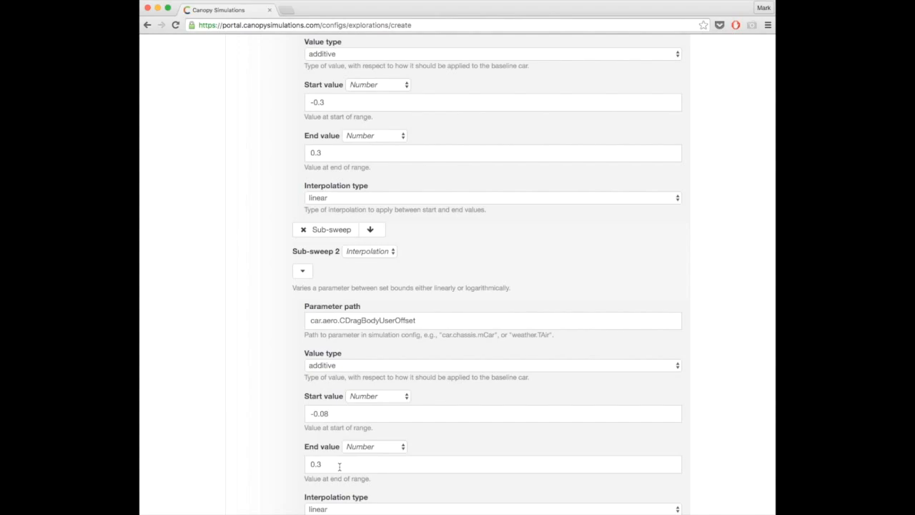
{"action": "scroll", "coordinate": [254, 385], "scroll_direction": "up", "scroll_amount": 3}
{"action": "scroll", "coordinate": [254, 385], "scroll_direction": "up", "scroll_amount": 9}
{"action": "scroll", "coordinate": [254, 385], "scroll_direction": "up", "scroll_amount": 4}
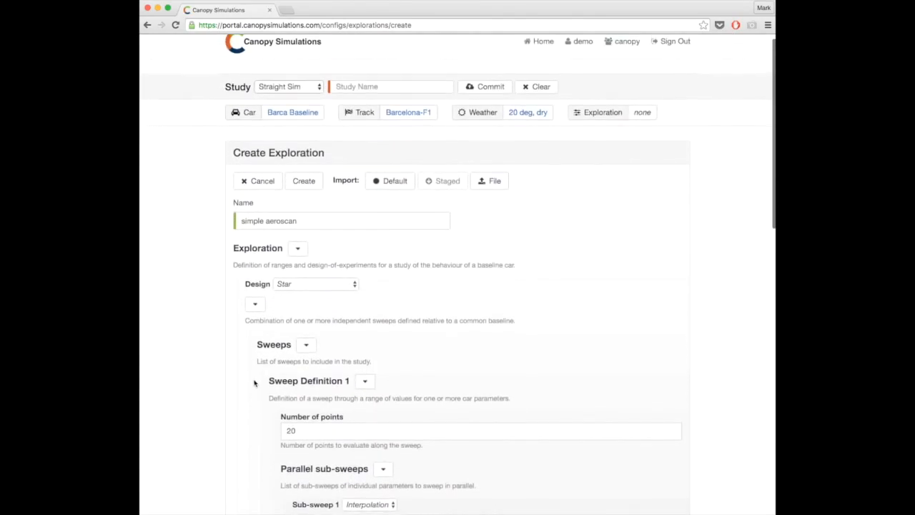
{"action": "left_click", "coordinate": [297, 198]}
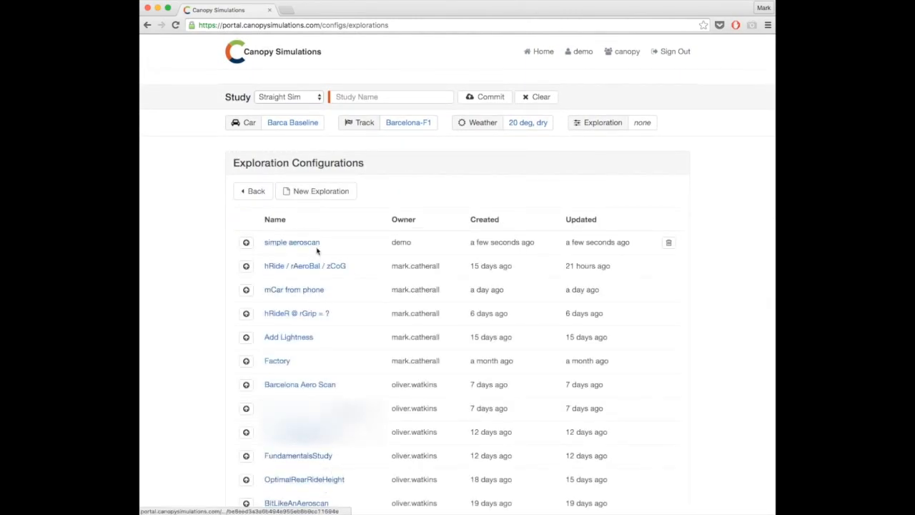
{"action": "left_click", "coordinate": [246, 242]}
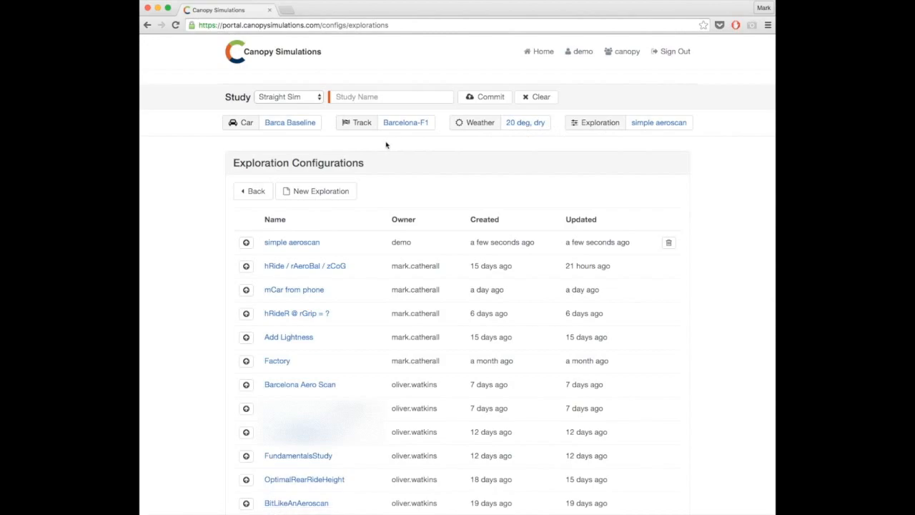
Set the study type to Quasi-Static Lap, name the study "barca quali aeroscan" and commit it.
{"action": "left_click", "coordinate": [308, 98]}
{"action": "left_click", "coordinate": [306, 110]}
{"action": "left_click", "coordinate": [394, 97]}
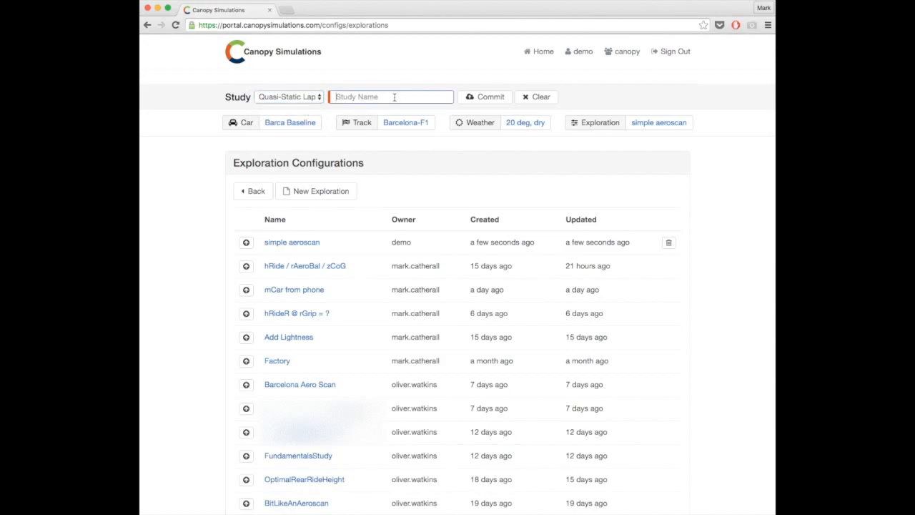
{"action": "type", "text": "barca quali aeroscan"}
{"action": "left_click", "coordinate": [479, 98]}
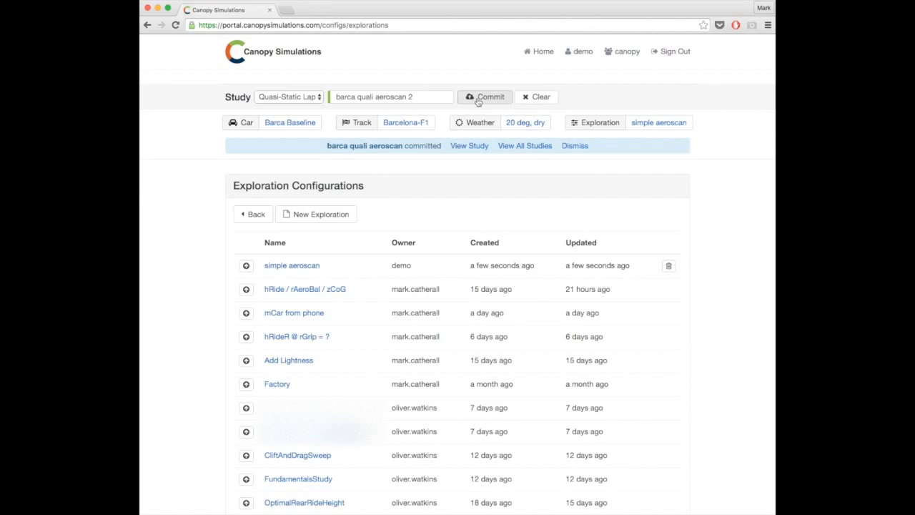
Open the barca quali aeroscan study from the list of all studies and examine its Sweep Explorer curves against the drag and lift offsets.
{"action": "left_click", "coordinate": [526, 146]}
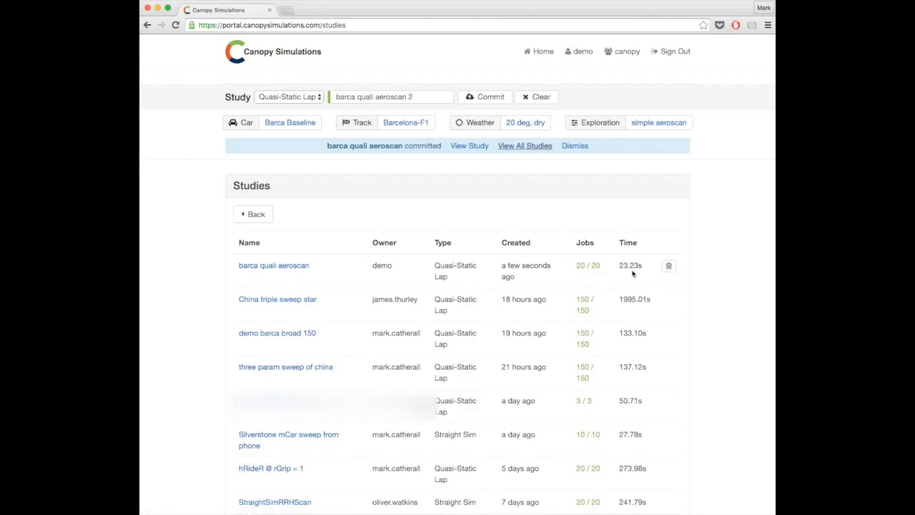
{"action": "left_click", "coordinate": [270, 266]}
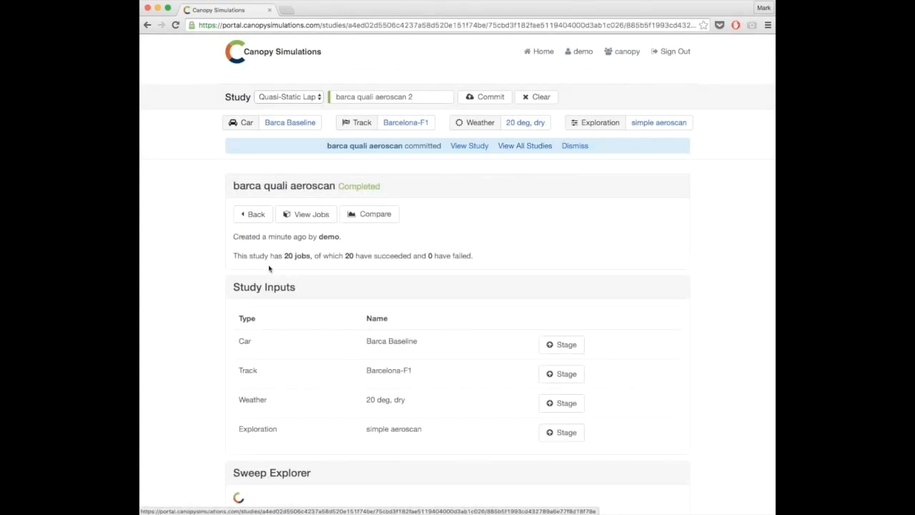
{"action": "scroll", "coordinate": [210, 257], "scroll_direction": "down", "scroll_amount": 2}
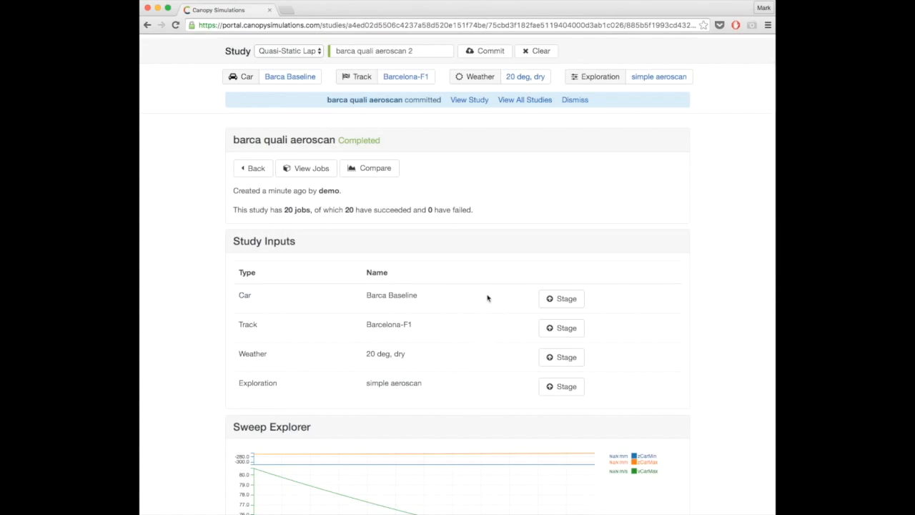
{"action": "scroll", "coordinate": [200, 243], "scroll_direction": "down", "scroll_amount": 5}
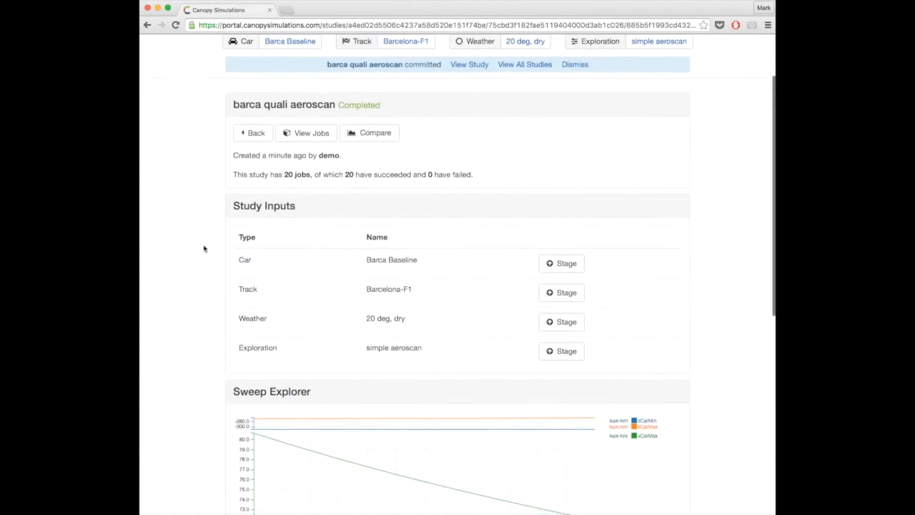
{"action": "scroll", "coordinate": [204, 248], "scroll_direction": "down", "scroll_amount": 7}
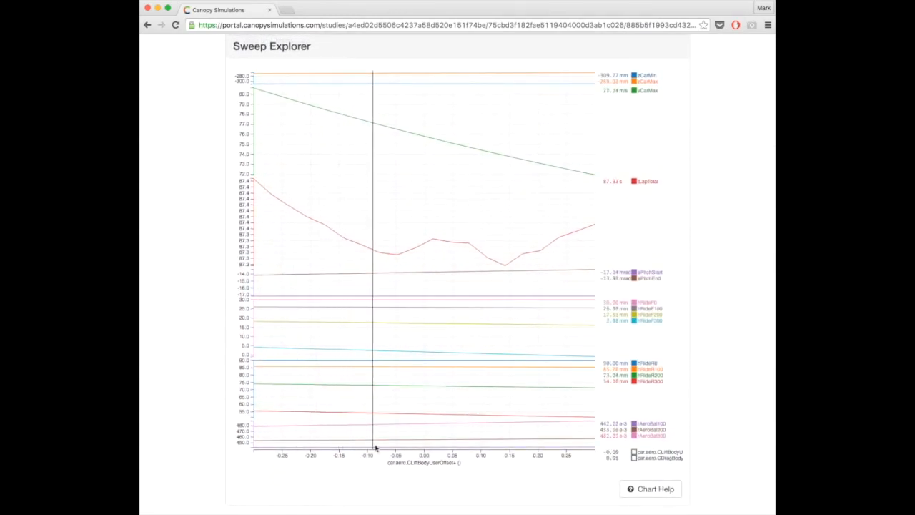
{"action": "left_click", "coordinate": [422, 465]}
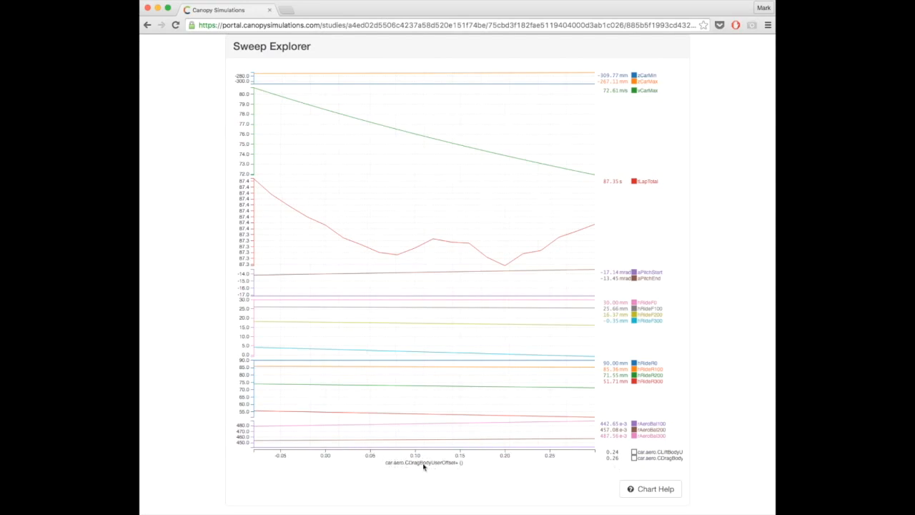
{"action": "left_click", "coordinate": [424, 465]}
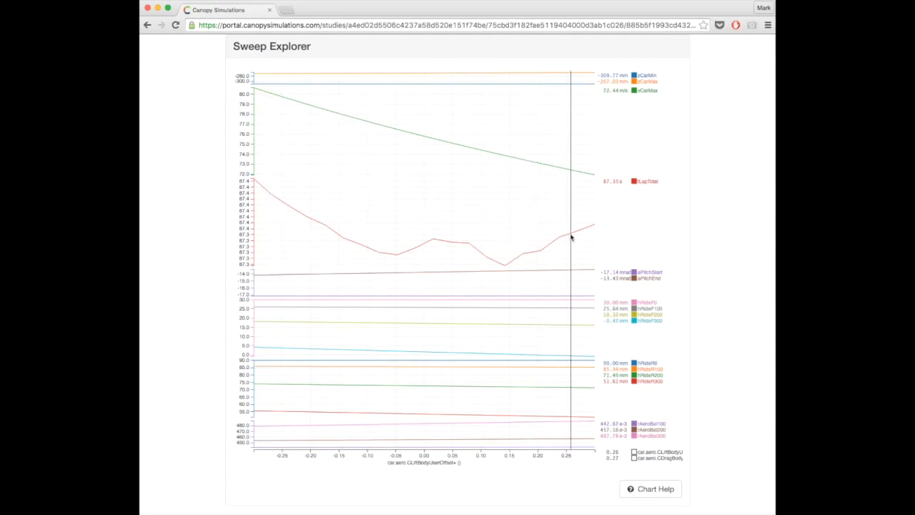
Open the study's job list and add Sweep 1 Job 5 and Sweep 1 Job 15 to the results comparison.
{"action": "scroll", "coordinate": [646, 243], "scroll_direction": "up", "scroll_amount": 3}
{"action": "scroll", "coordinate": [645, 246], "scroll_direction": "up", "scroll_amount": 4}
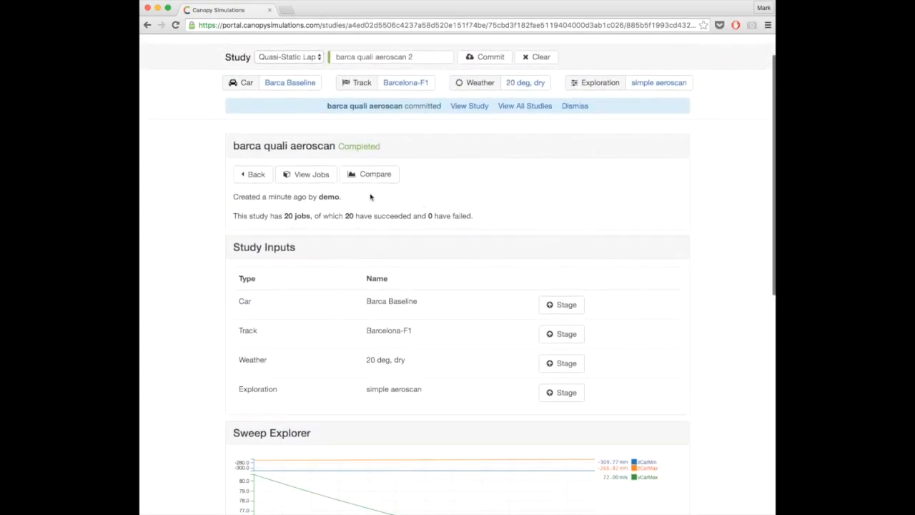
{"action": "left_click", "coordinate": [295, 178]}
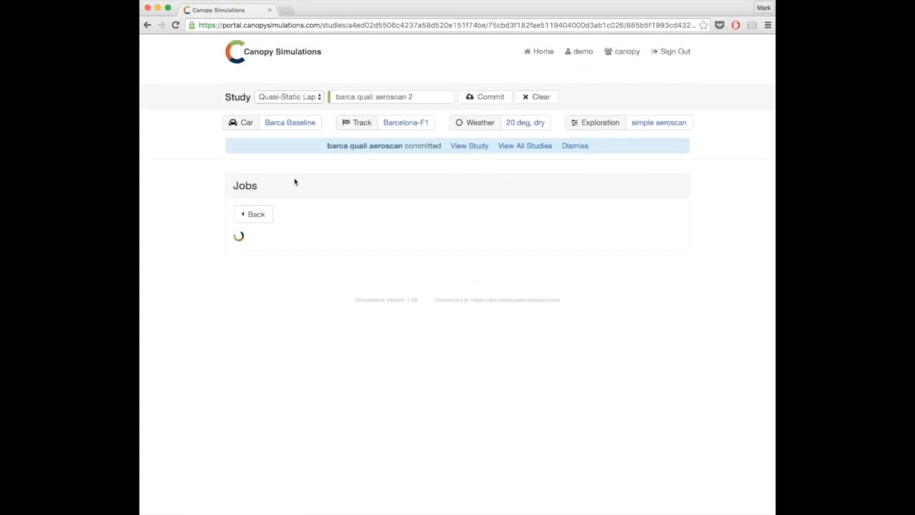
{"action": "scroll", "coordinate": [176, 219], "scroll_direction": "down", "scroll_amount": 3}
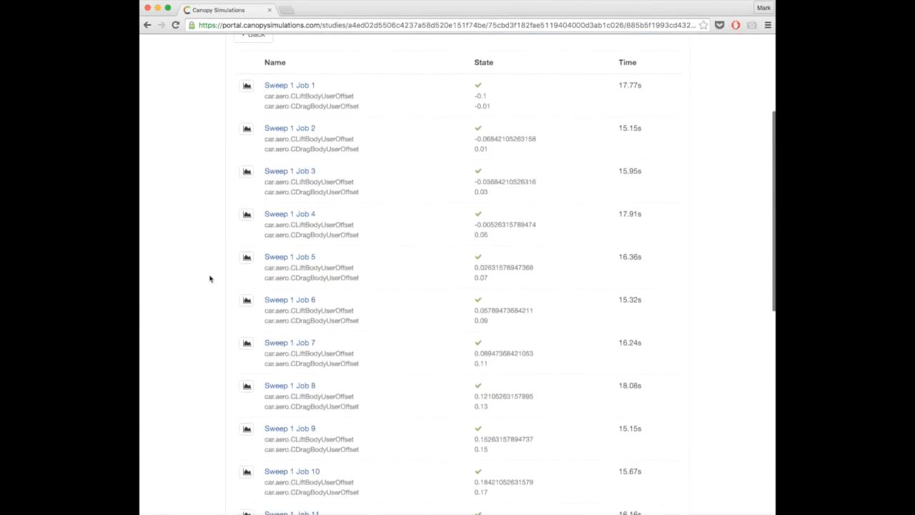
{"action": "scroll", "coordinate": [209, 255], "scroll_direction": "down", "scroll_amount": 4}
{"action": "scroll", "coordinate": [209, 256], "scroll_direction": "down", "scroll_amount": 5}
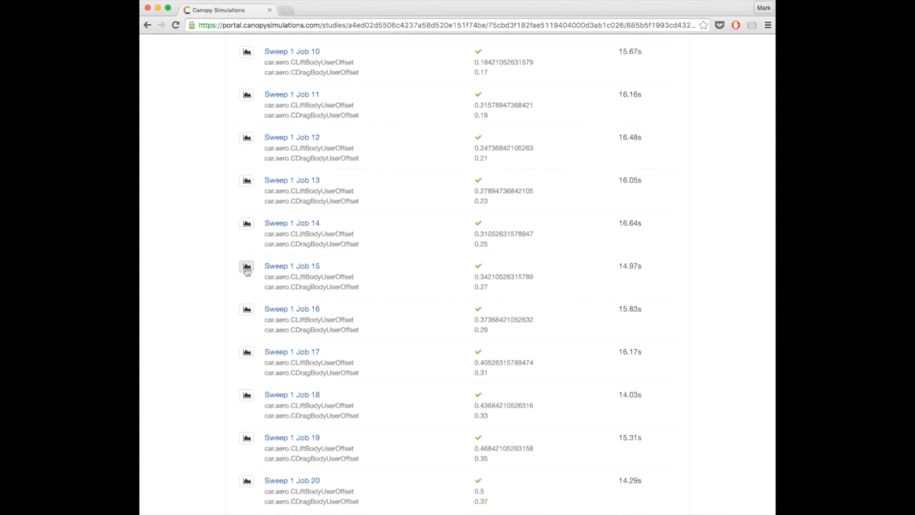
{"action": "left_click", "coordinate": [246, 269]}
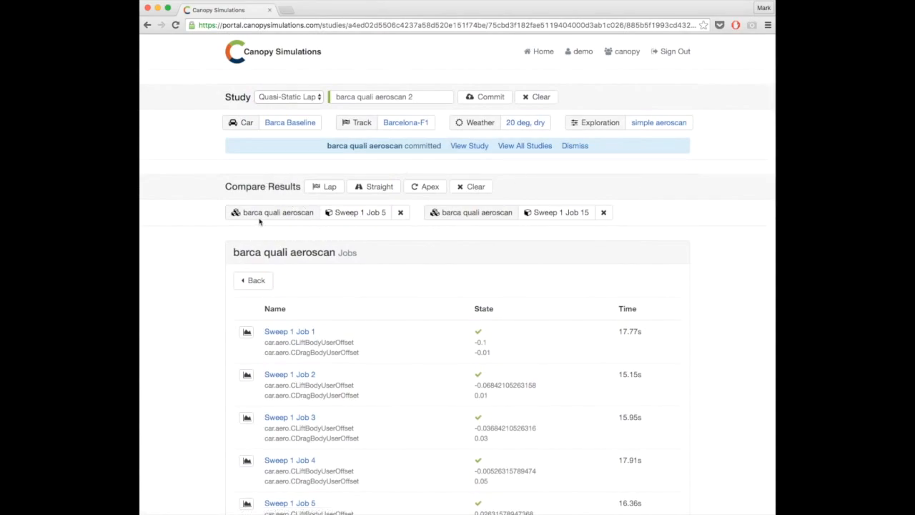
Open the lap comparison of the two selected jobs and inspect zoomed sections of the traces against lap distance.
{"action": "left_click", "coordinate": [326, 190]}
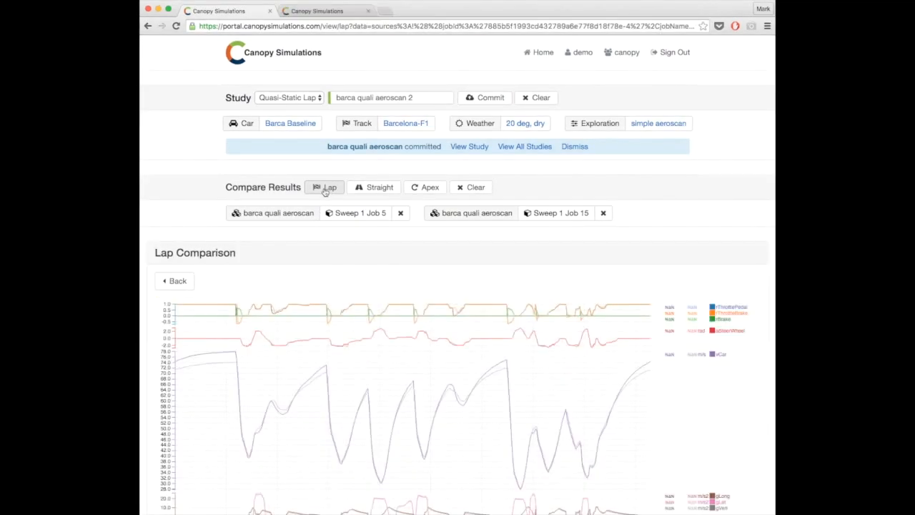
{"action": "scroll", "coordinate": [682, 219], "scroll_direction": "down", "scroll_amount": 3}
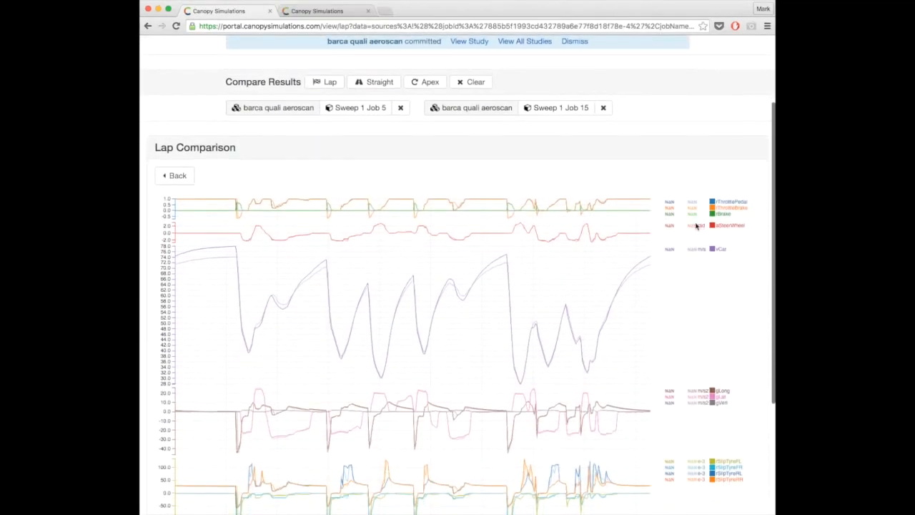
{"action": "scroll", "coordinate": [695, 226], "scroll_direction": "down", "scroll_amount": 3}
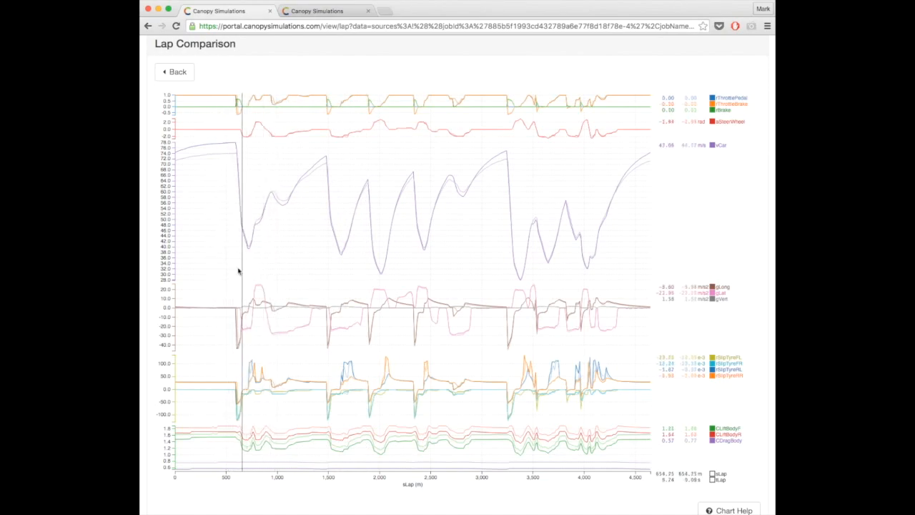
{"action": "left_click_drag", "start_coordinate": [234, 269], "coordinate": [335, 272]}
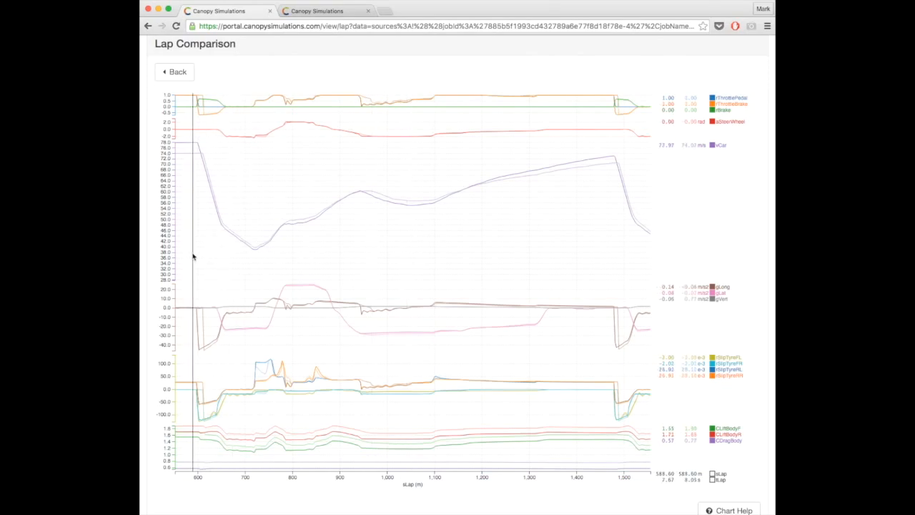
{"action": "double_click", "coordinate": [462, 255]}
{"action": "left_click_drag", "start_coordinate": [537, 256], "coordinate": [268, 261]}
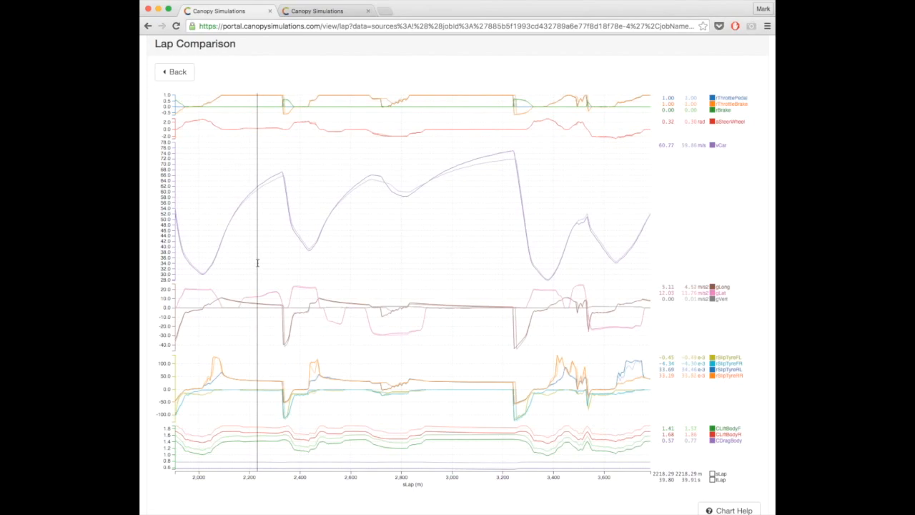
{"action": "left_click_drag", "start_coordinate": [352, 259], "coordinate": [597, 262]}
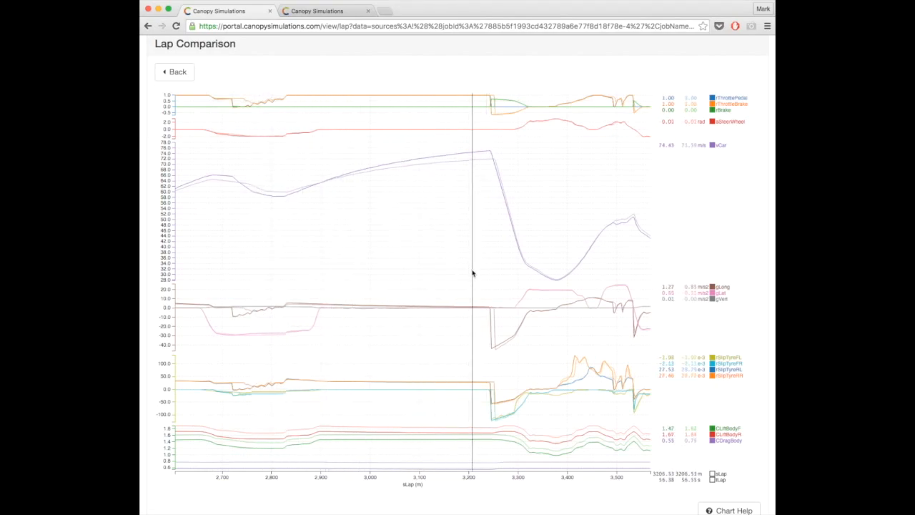
Plot the lap comparison against tLap, inspect the final part of the lap and restore the full-lap view.
{"action": "left_click", "coordinate": [409, 486]}
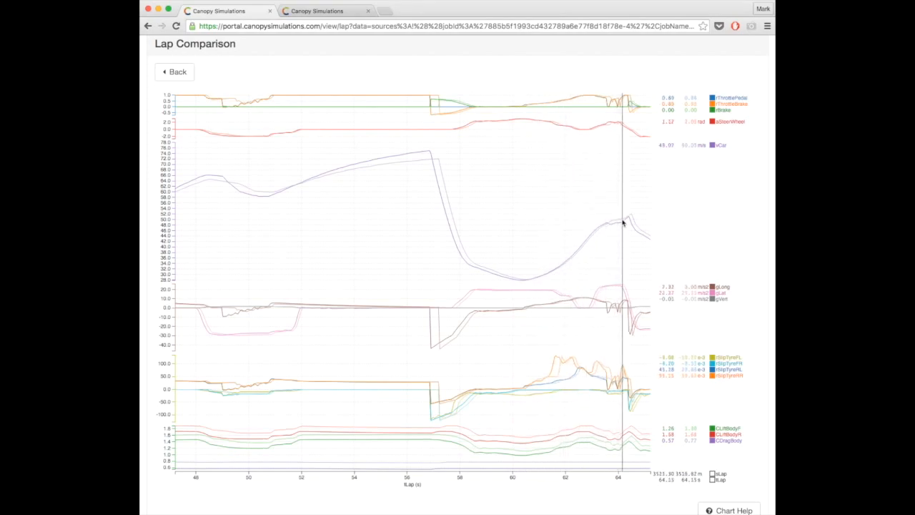
{"action": "left_click_drag", "start_coordinate": [625, 245], "coordinate": [226, 272]}
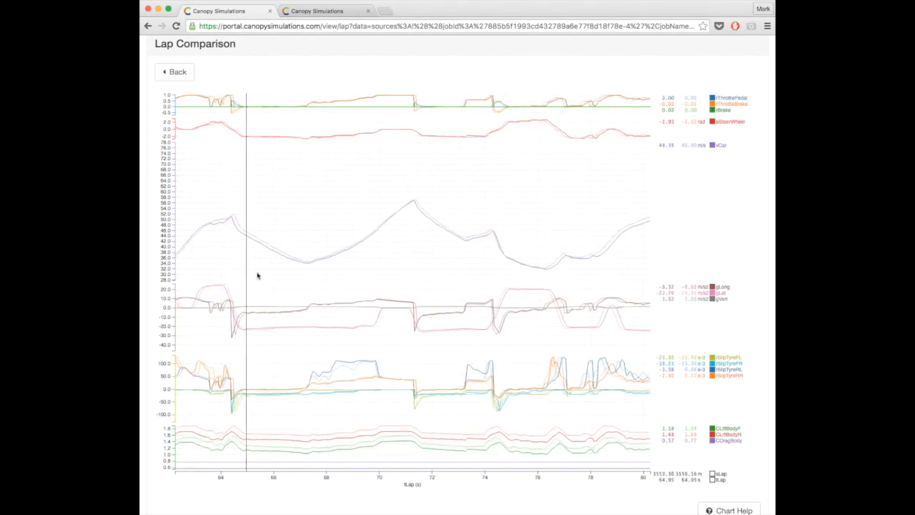
{"action": "left_click_drag", "start_coordinate": [491, 268], "coordinate": [280, 267]}
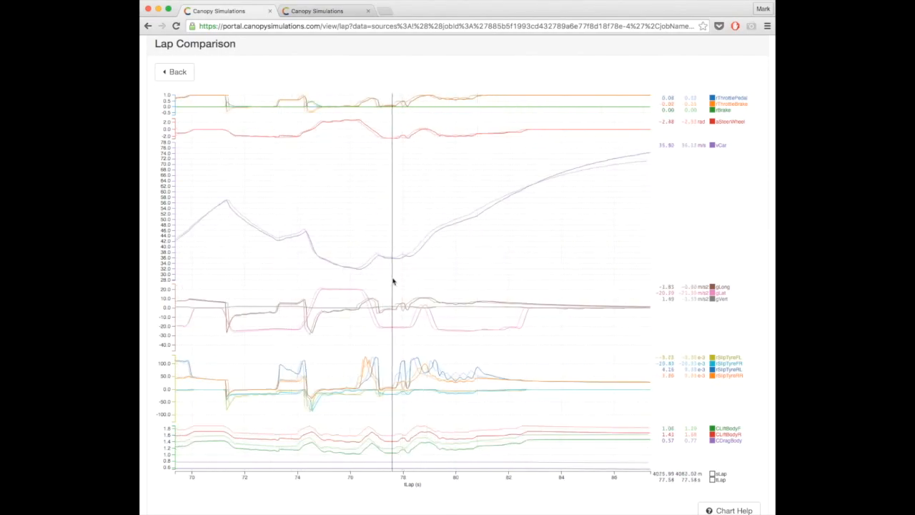
{"action": "double_click", "coordinate": [500, 273]}
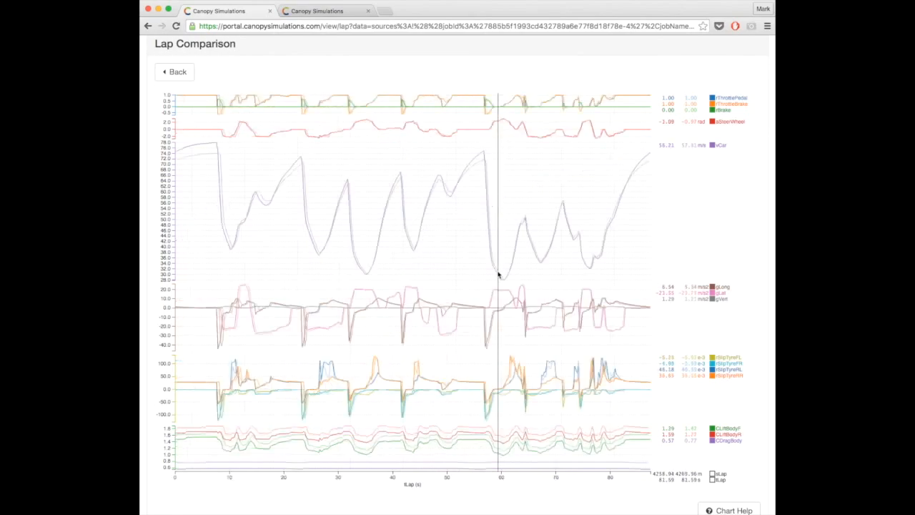